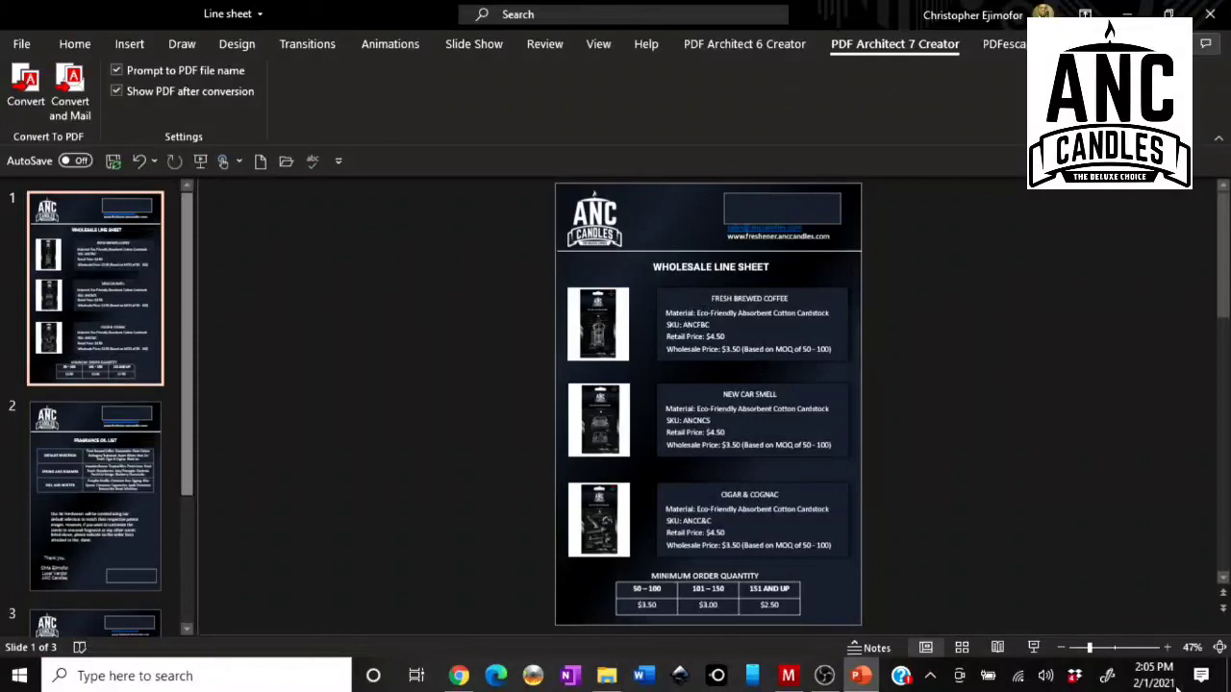
# Delete the ending ESALE from the slide 1 heading and retype it so the heading reads WHOLESALE LINE SHEET
pyautogui.click(1112, 648)
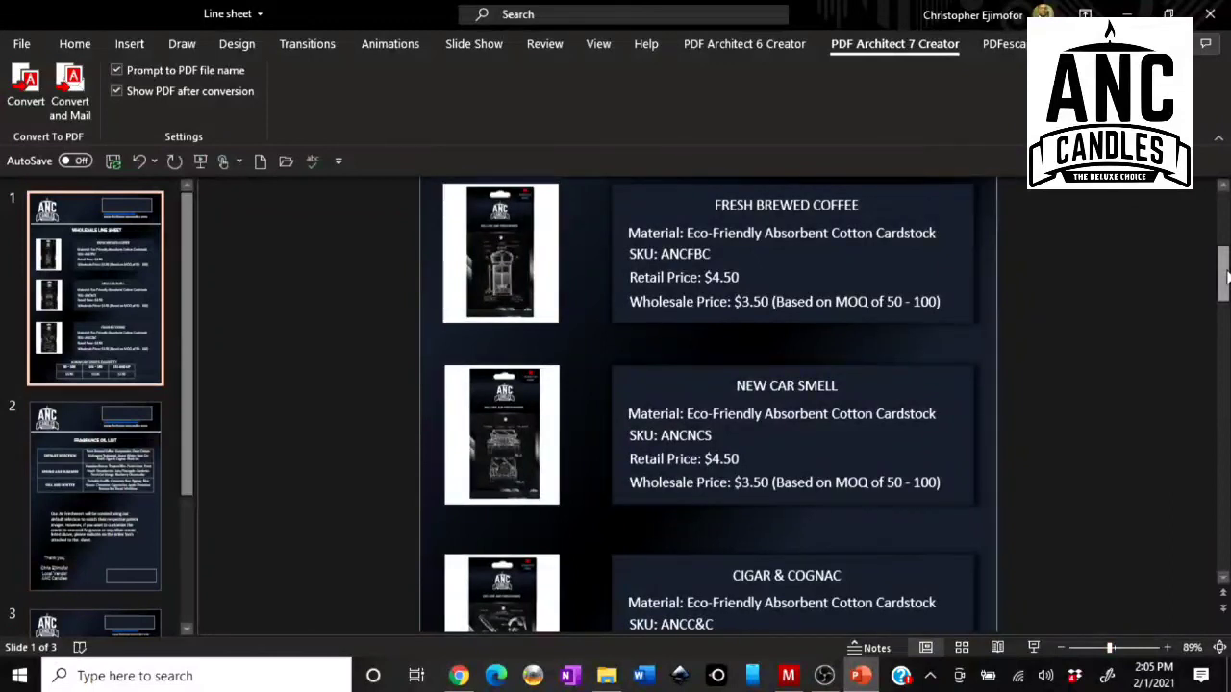
pyautogui.moveTo(1226, 277); pyautogui.dragTo(1227, 198)
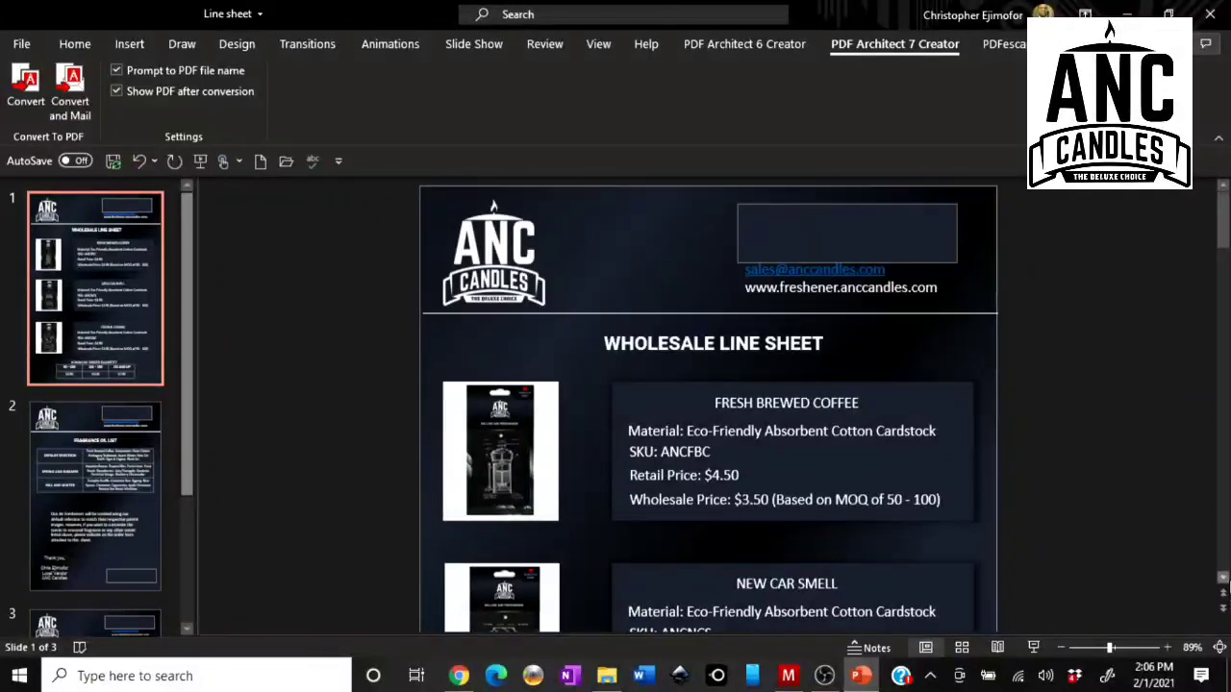
pyautogui.click(1223, 578)
pyautogui.click(1223, 578)
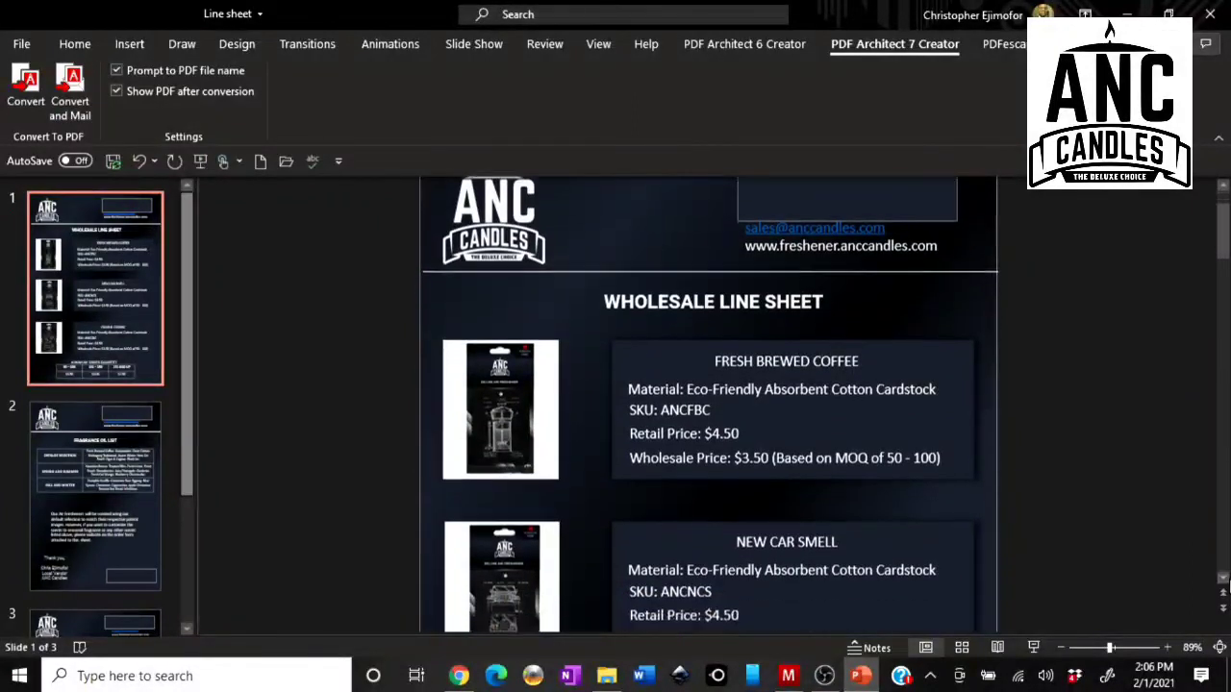
pyautogui.click(717, 300)
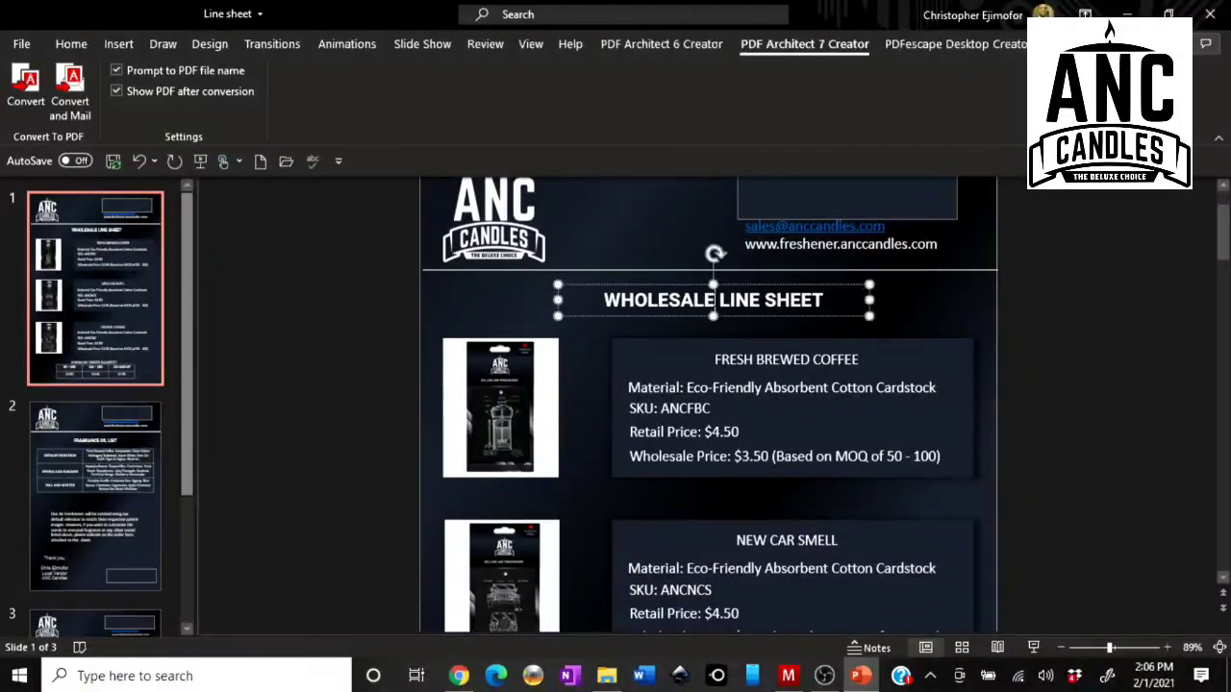
pyautogui.press('BackSpace')
pyautogui.press('BackSpace')
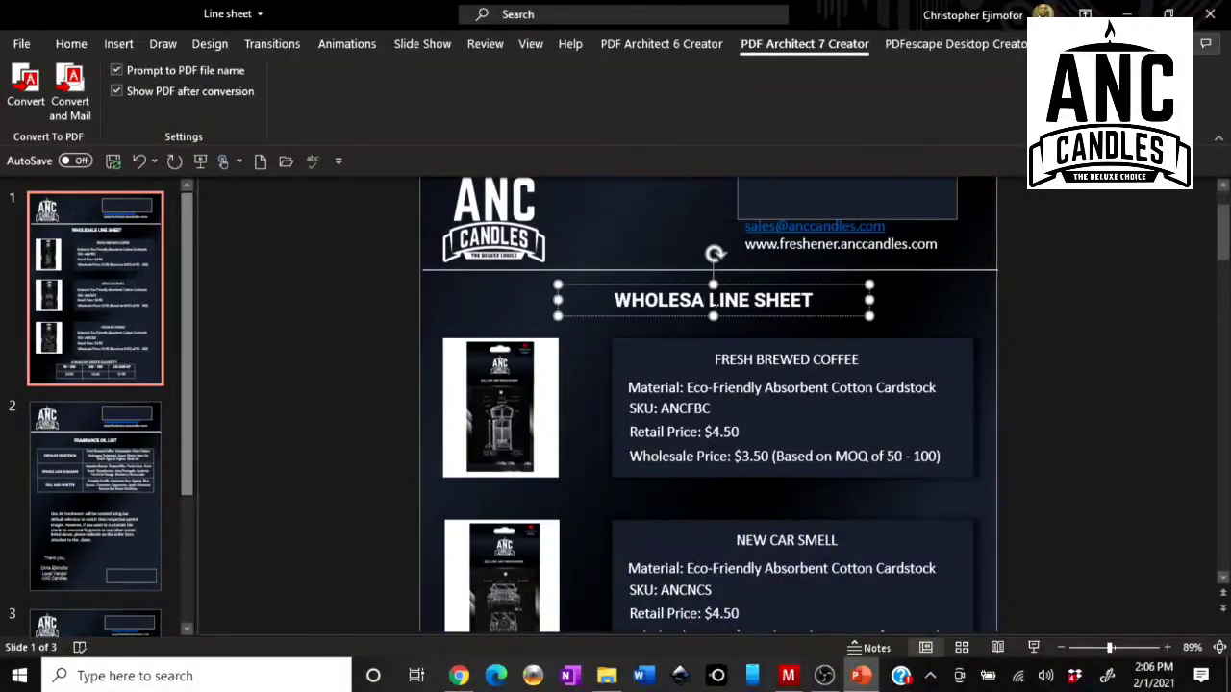
pyautogui.press('BackSpace')
pyautogui.press('BackSpace')
pyautogui.press('BackSpace')
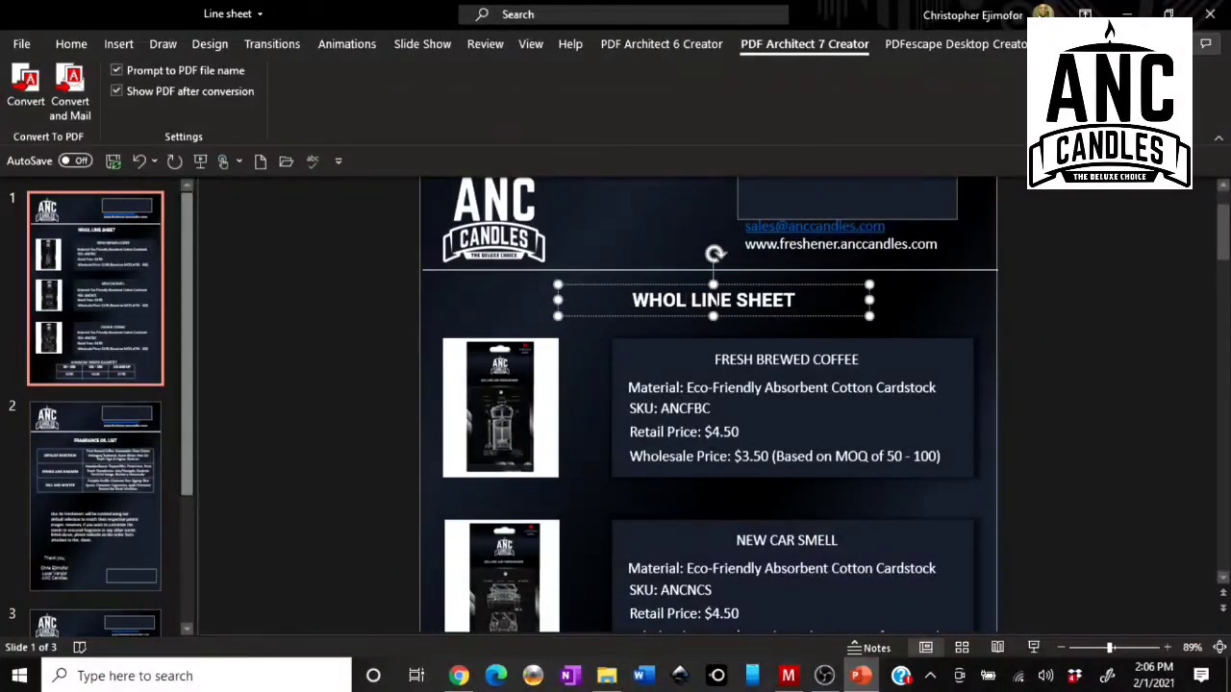
pyautogui.write('esale')
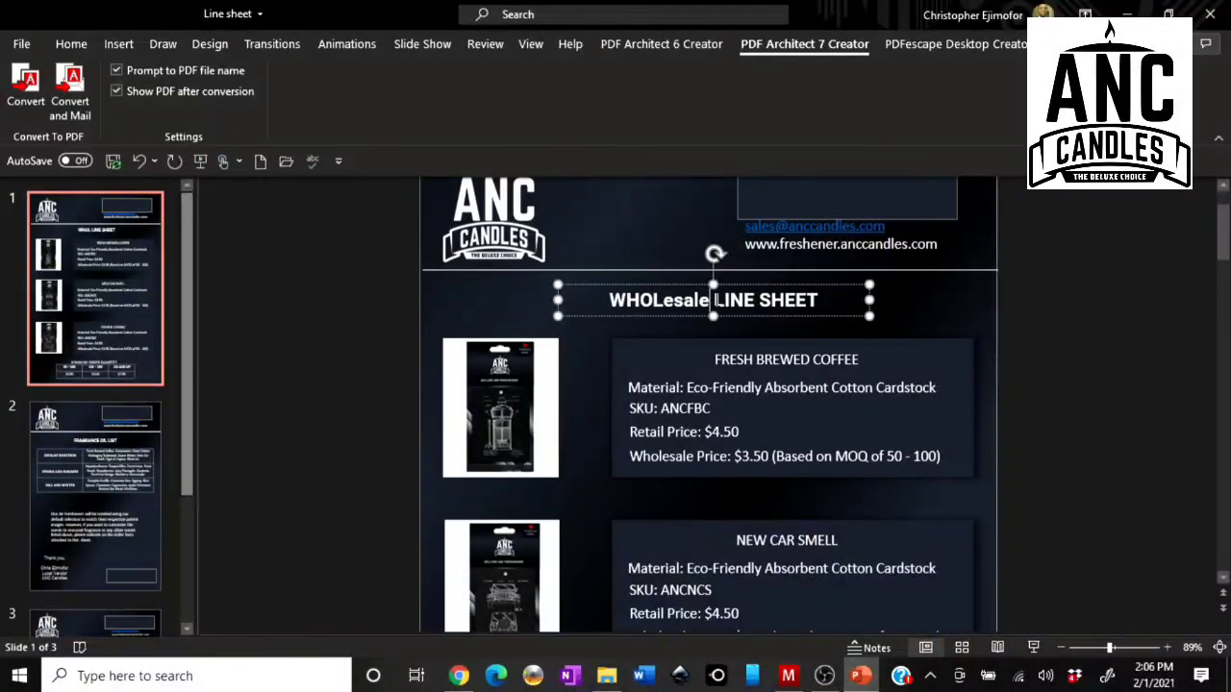
pyautogui.press('BackSpace')
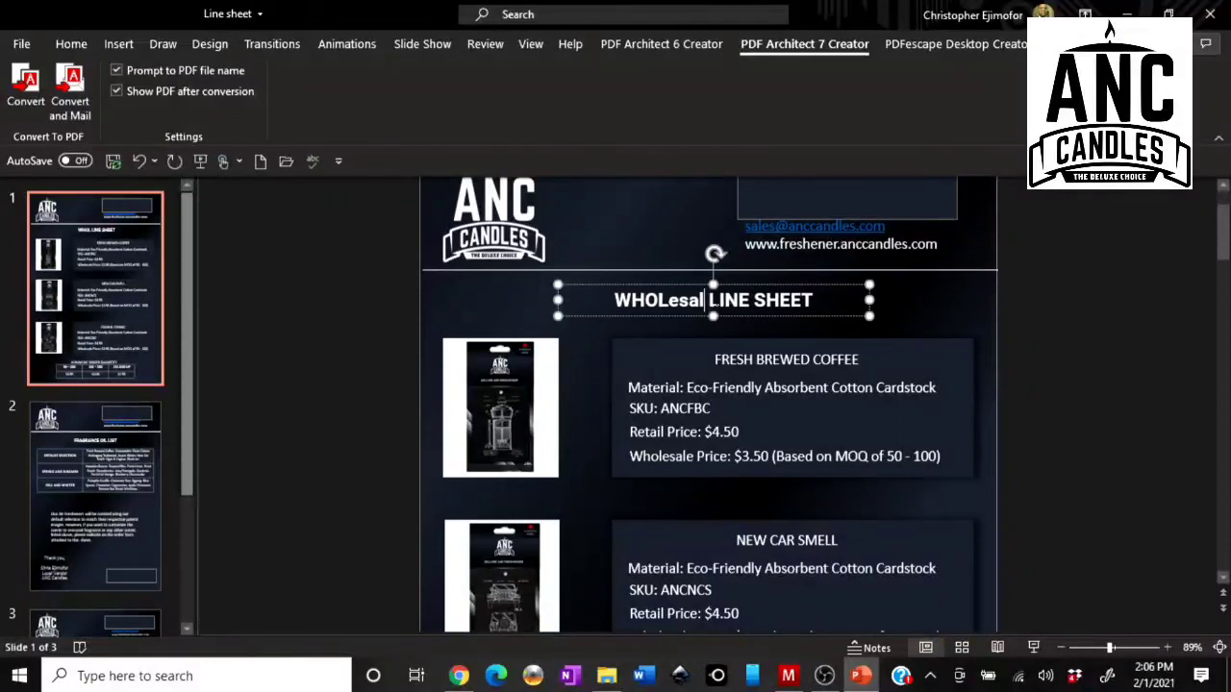
pyautogui.press('BackSpace')
pyautogui.press('BackSpace')
pyautogui.press('BackSpace')
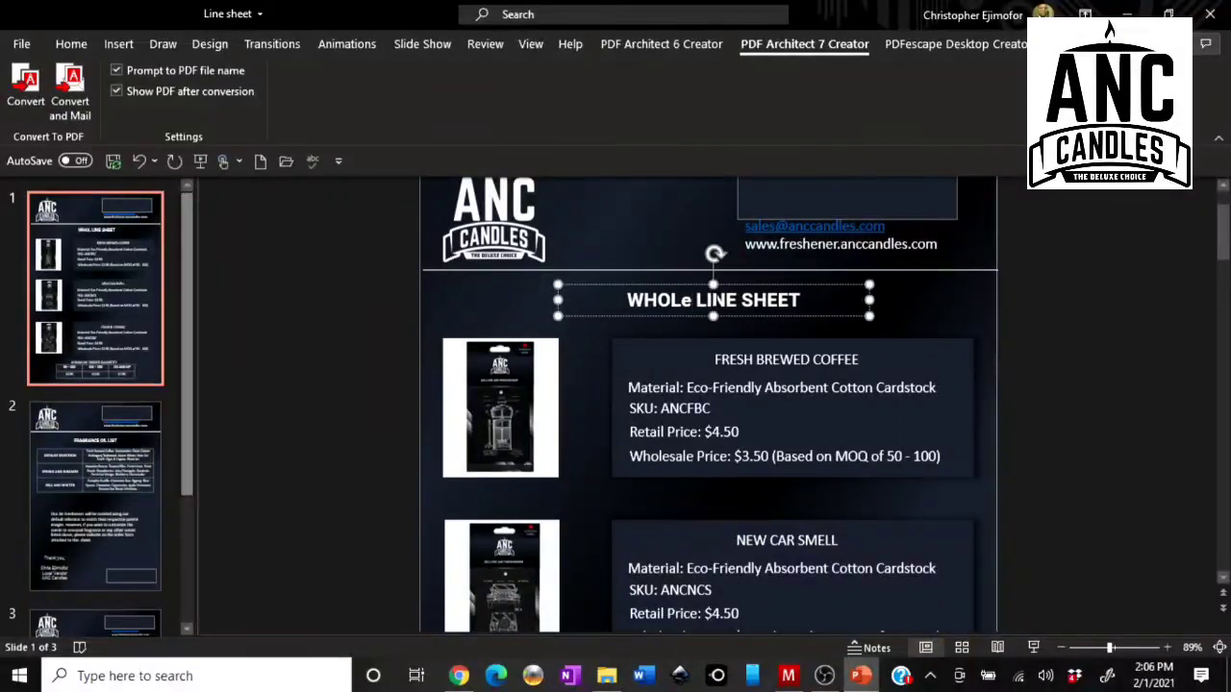
pyautogui.press('BackSpace')
pyautogui.write('ESA')
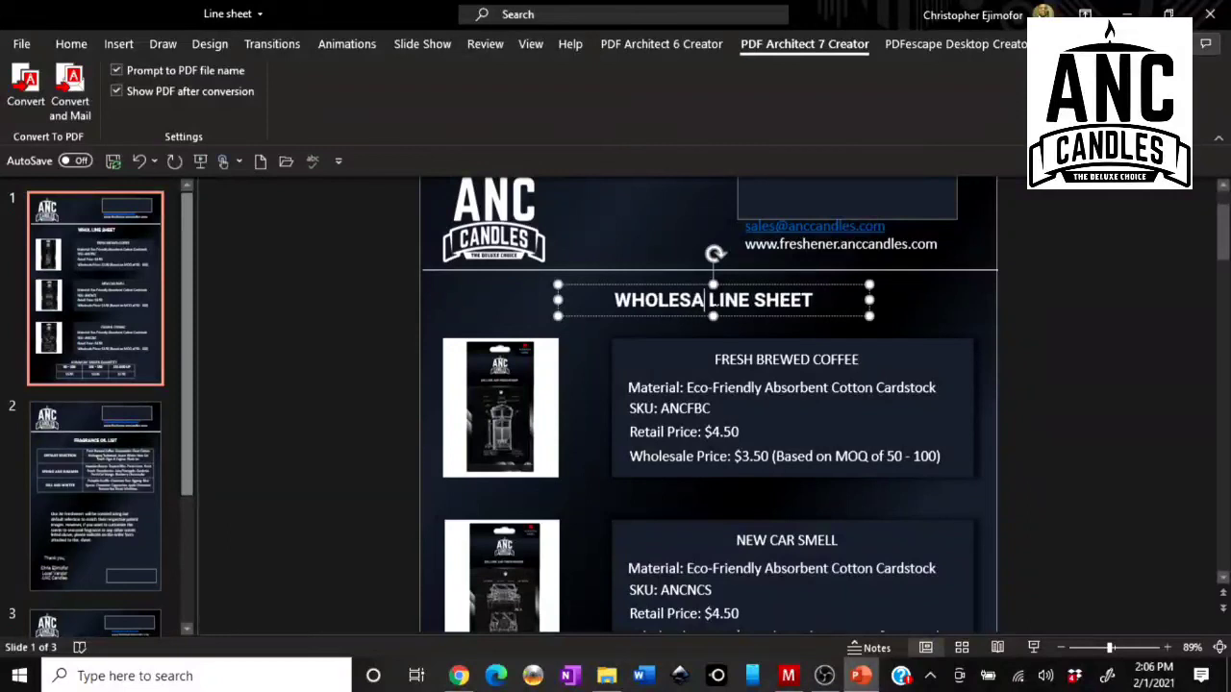
pyautogui.write('LE')
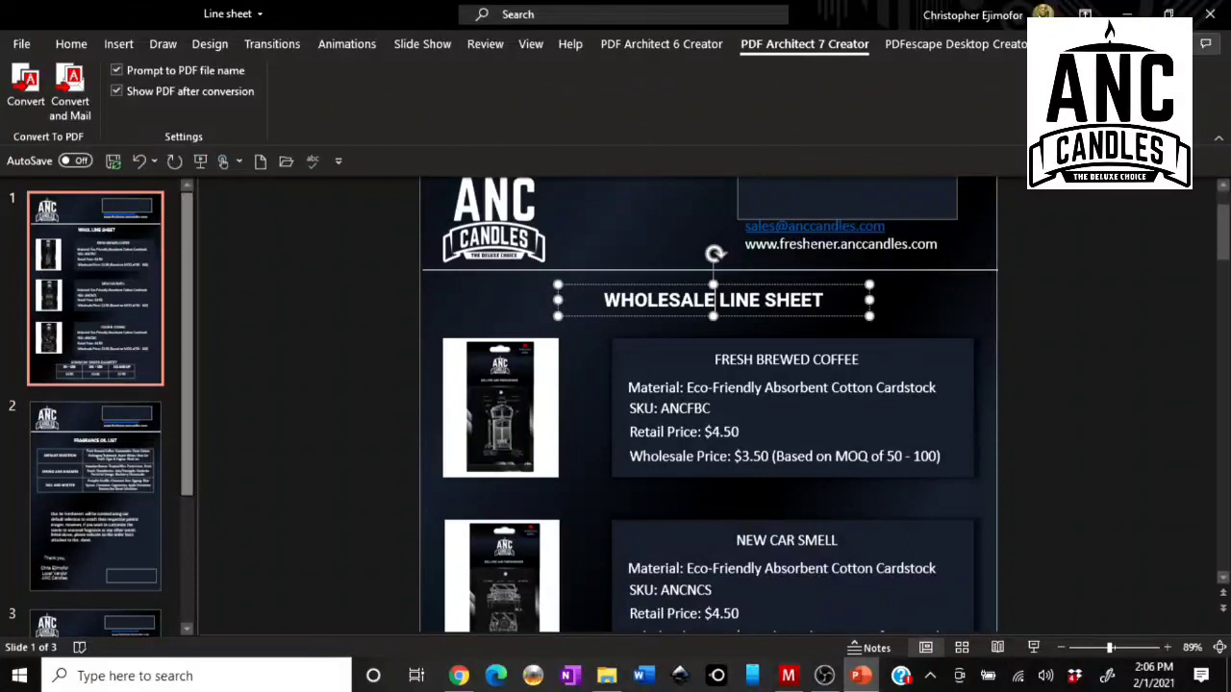
pyautogui.click(810, 244)
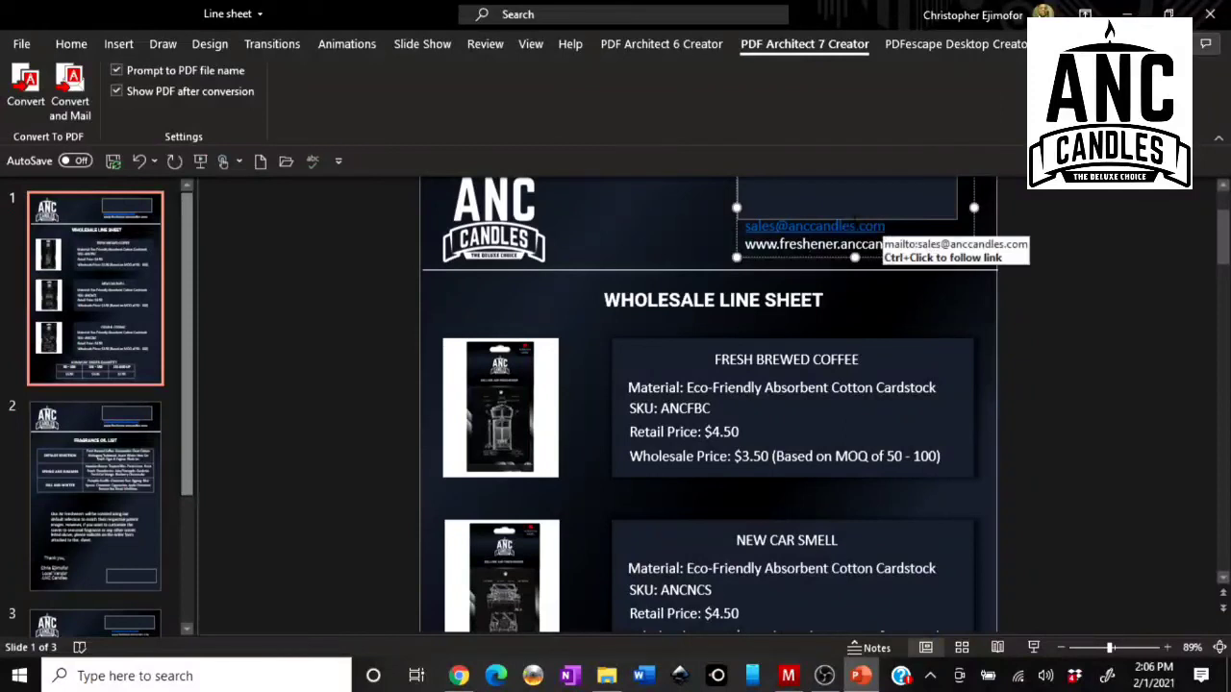
pyautogui.click(522, 416)
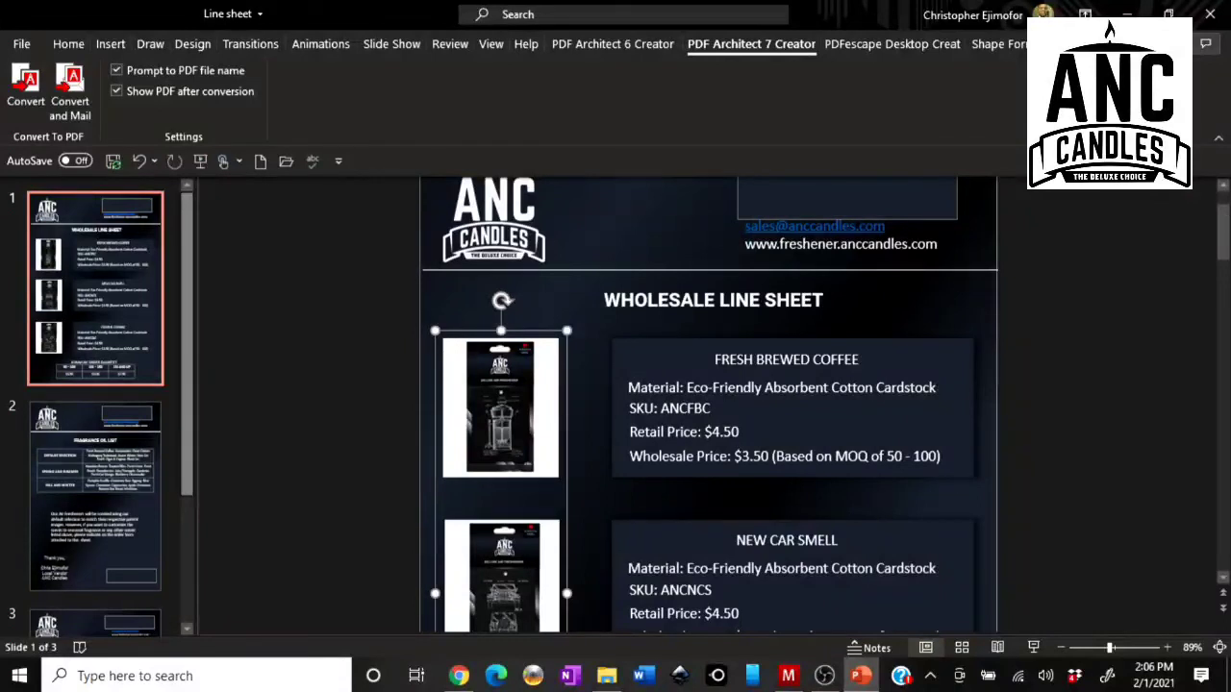
pyautogui.moveTo(1222, 233); pyautogui.dragTo(1222, 250)
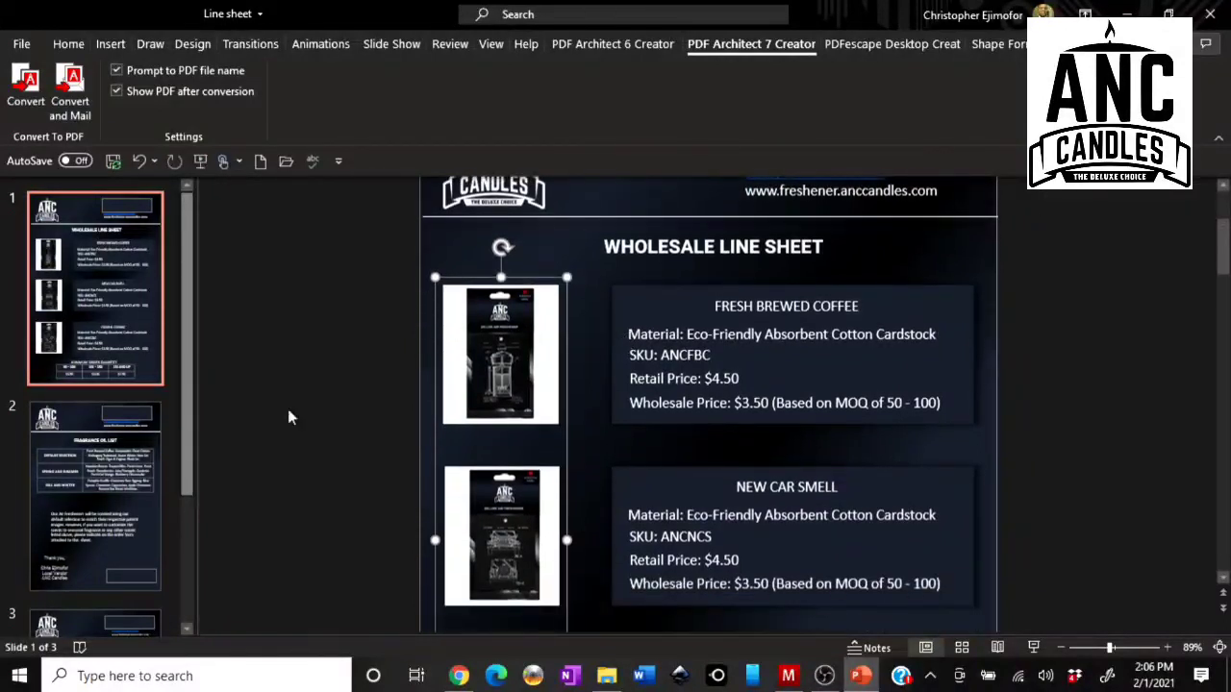
# On slide 2, delete and retype the last two letters of "Peach" in the Spring and Summer fragrance cell
pyautogui.click(126, 462)
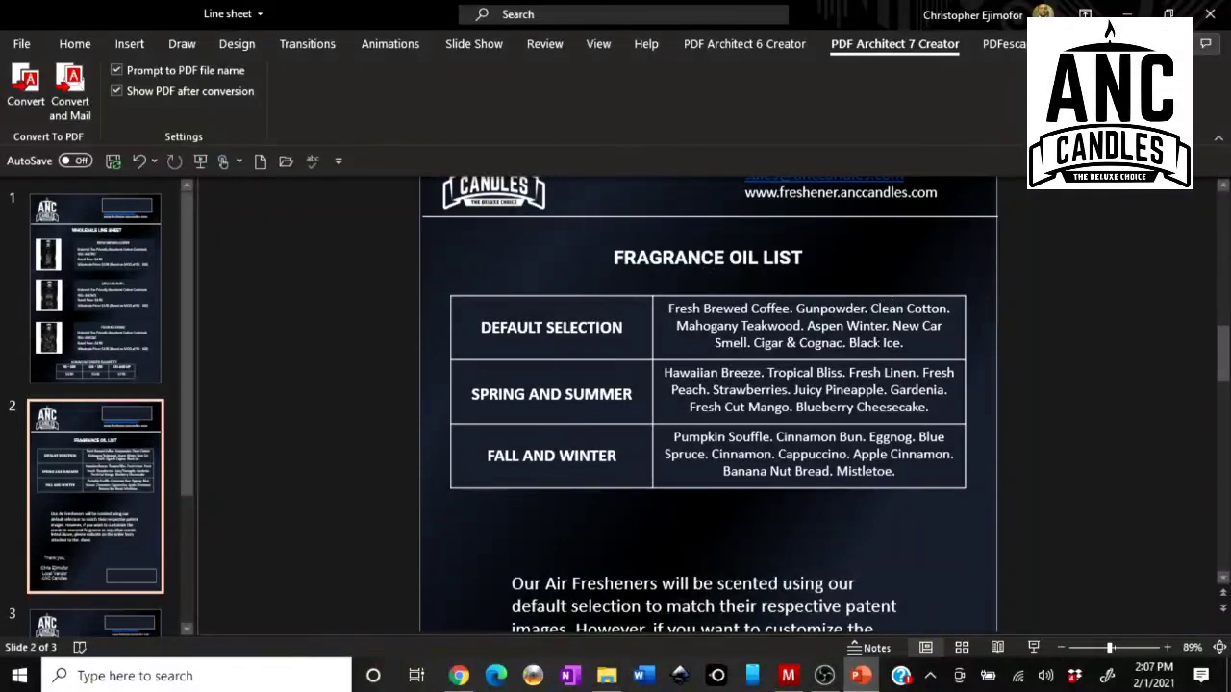
pyautogui.click(708, 389)
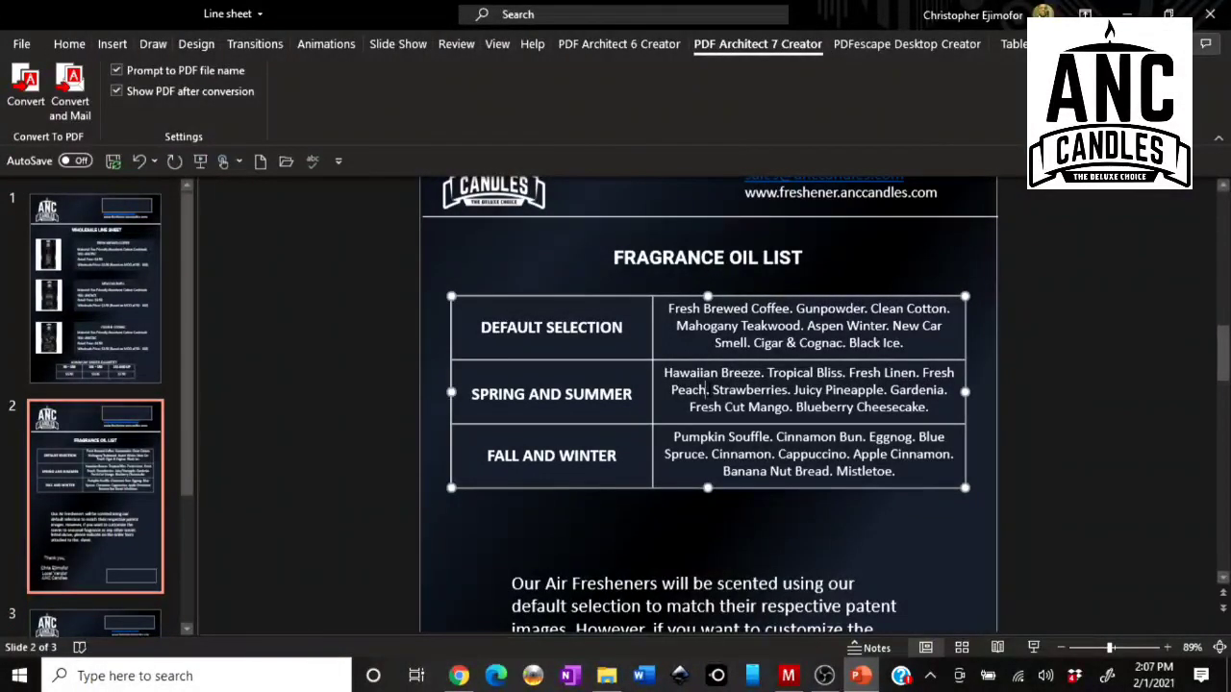
pyautogui.press('BackSpace')
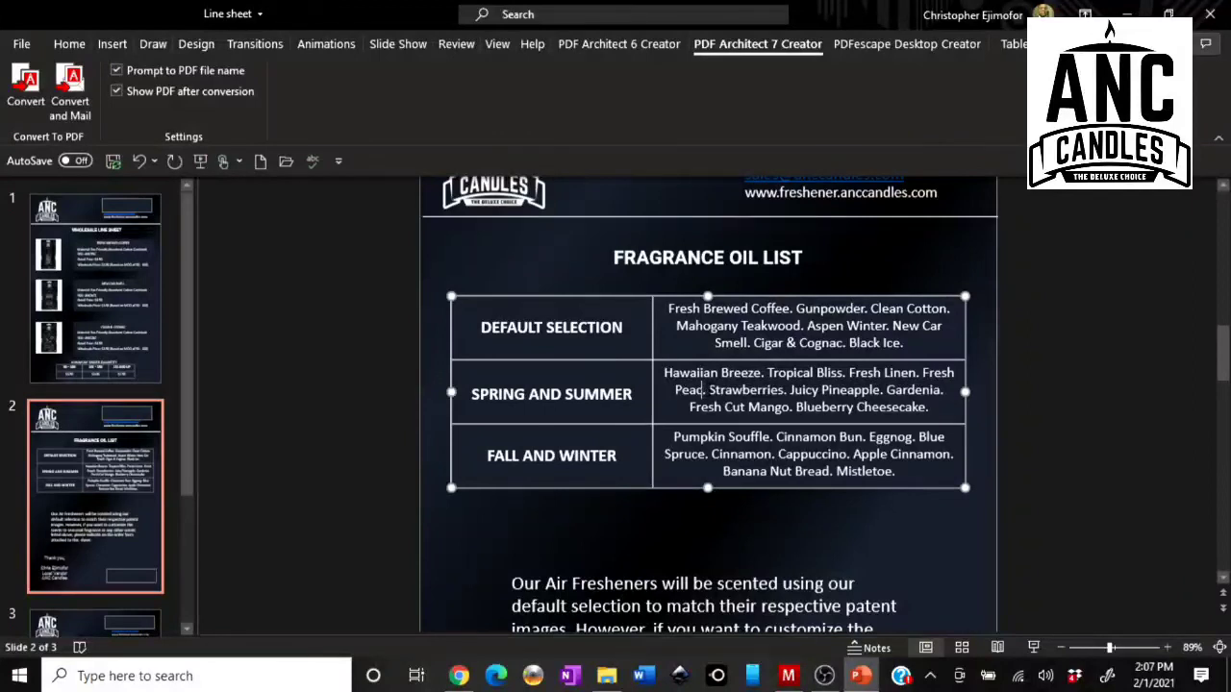
pyautogui.press('BackSpace')
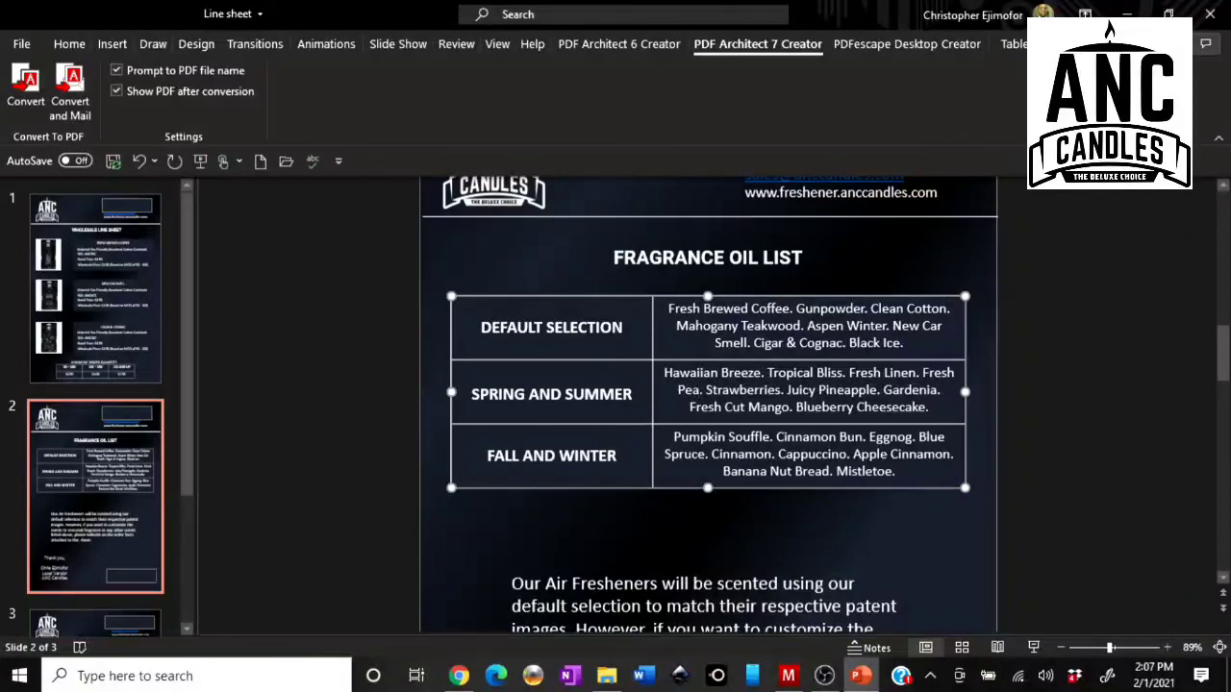
pyautogui.write('ch')
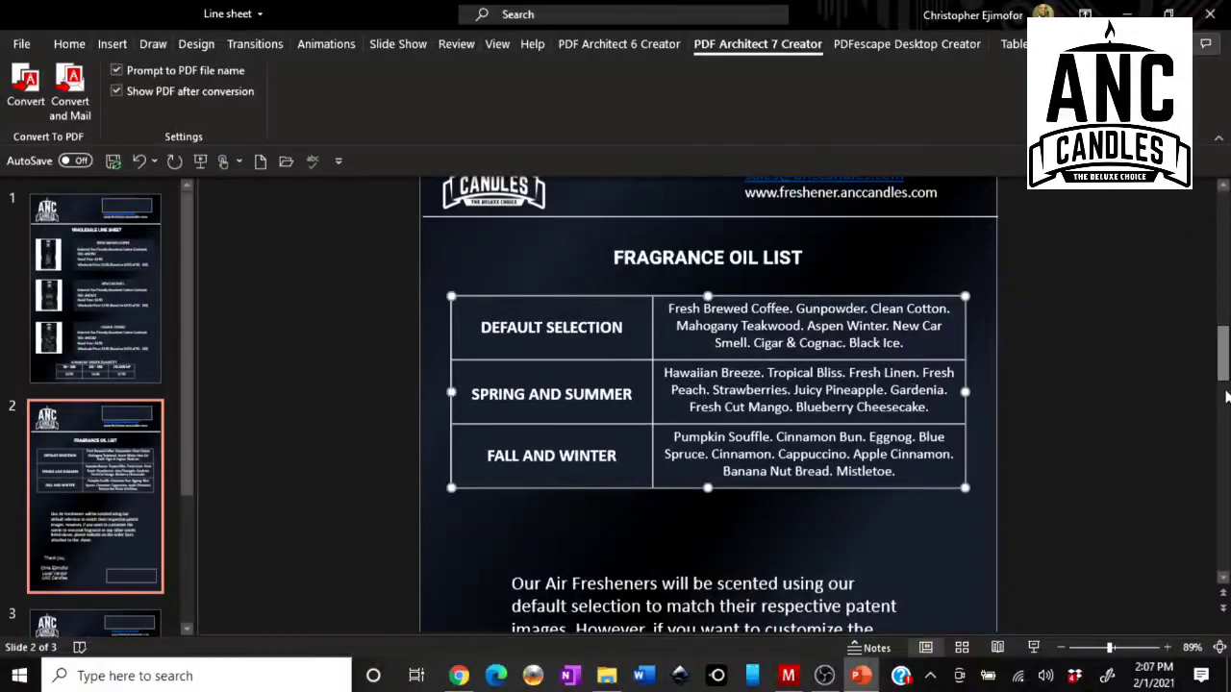
pyautogui.moveTo(1228, 390); pyautogui.dragTo(1226, 396)
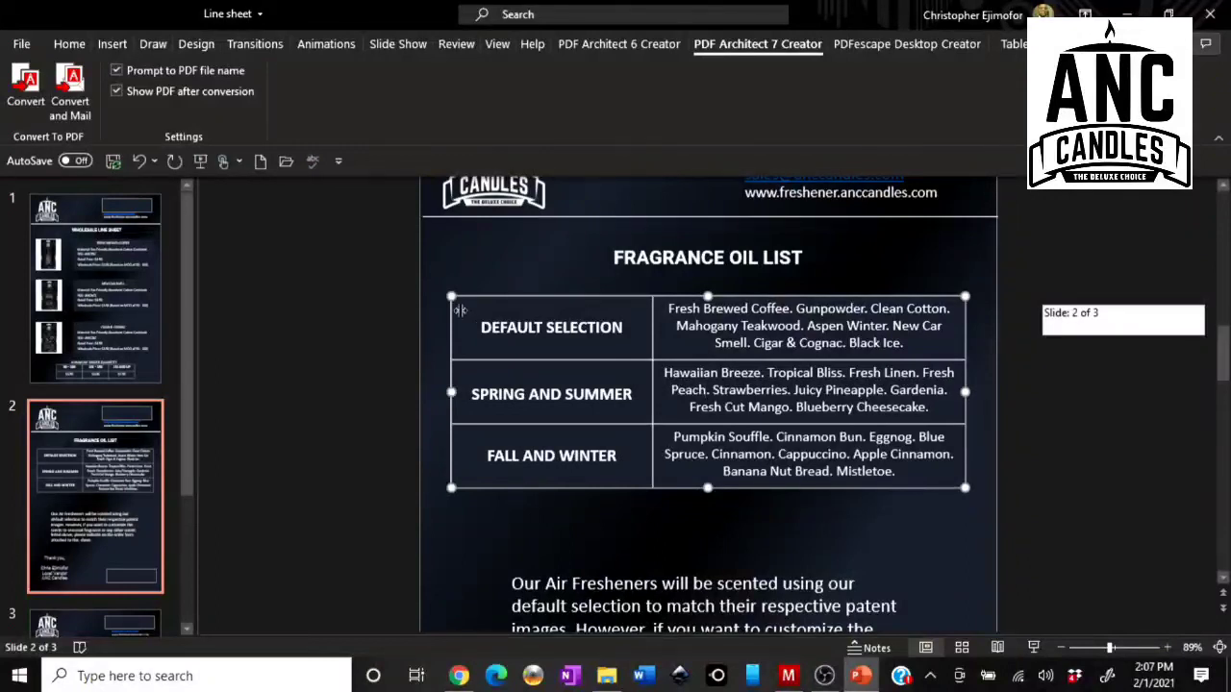
# Open the order form on slide 3 and zoom out to 69% to show the table with the terms below it
pyautogui.click(186, 476)
pyautogui.scroll(-3, 188, 536)
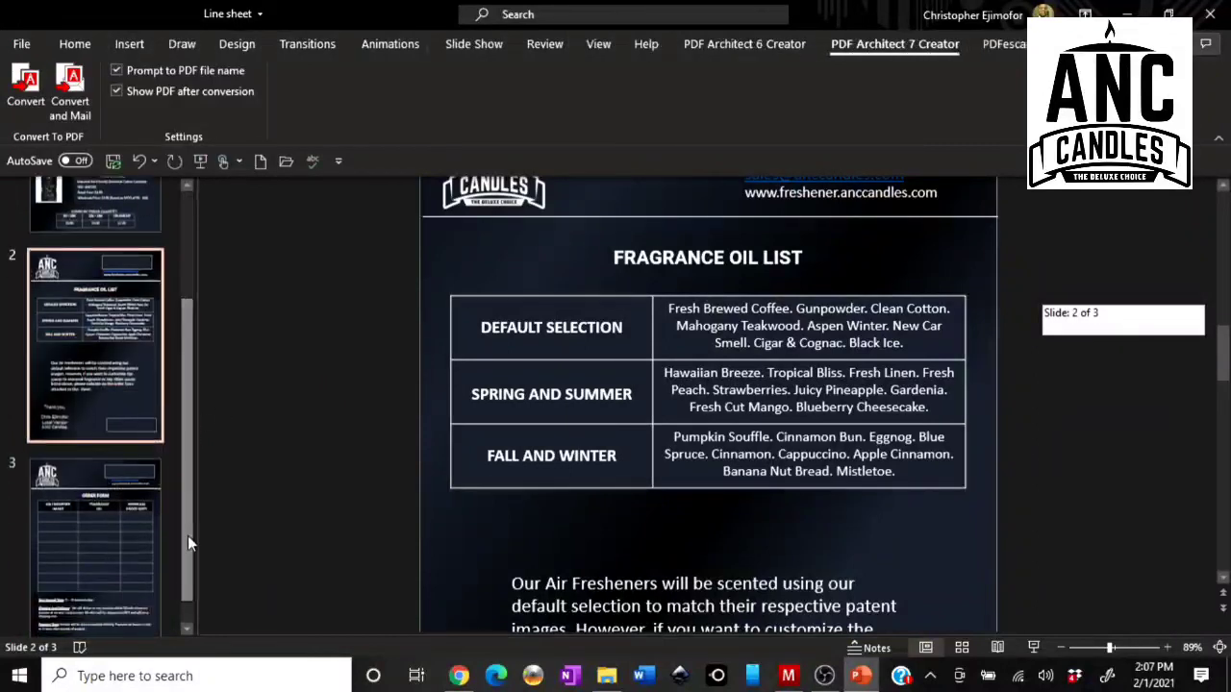
pyautogui.click(133, 540)
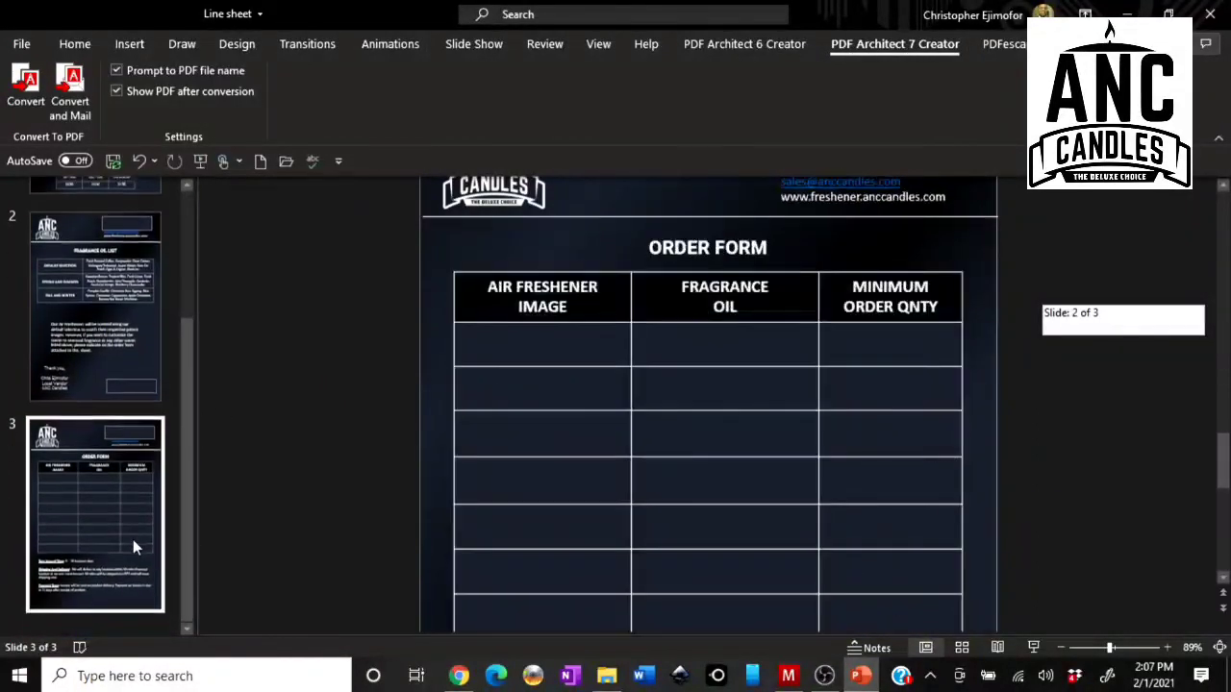
pyautogui.moveTo(1221, 435); pyautogui.dragTo(1223, 462)
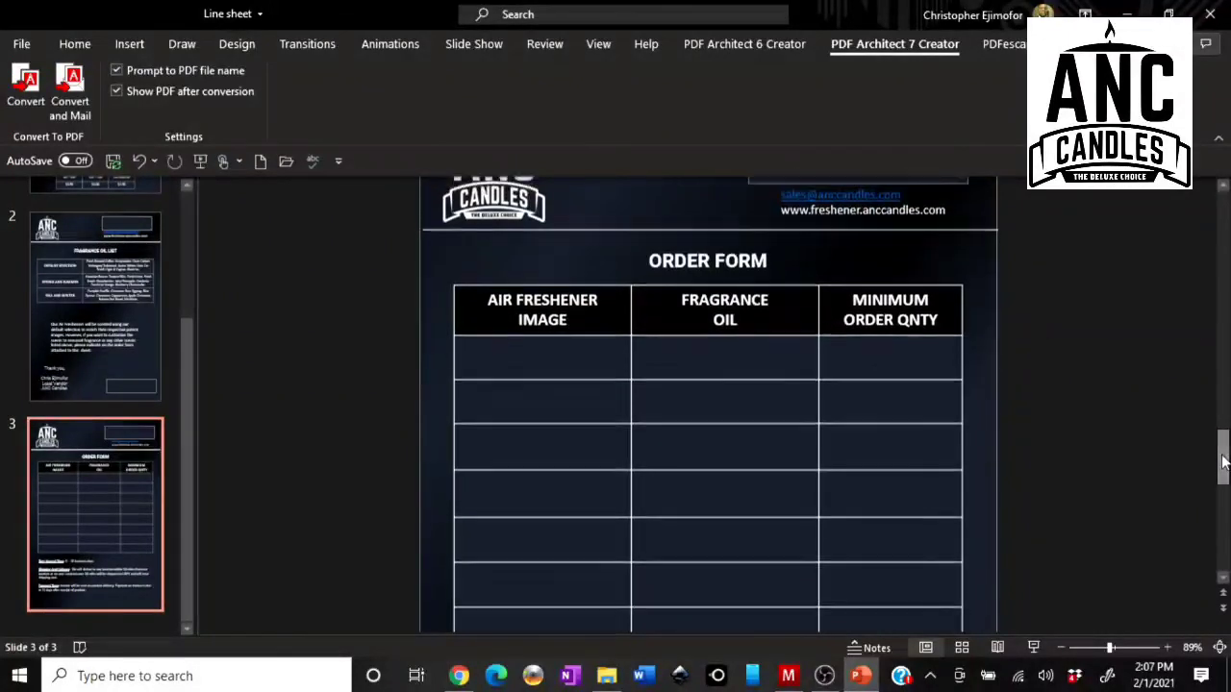
pyautogui.moveTo(1108, 651); pyautogui.dragTo(1102, 651)
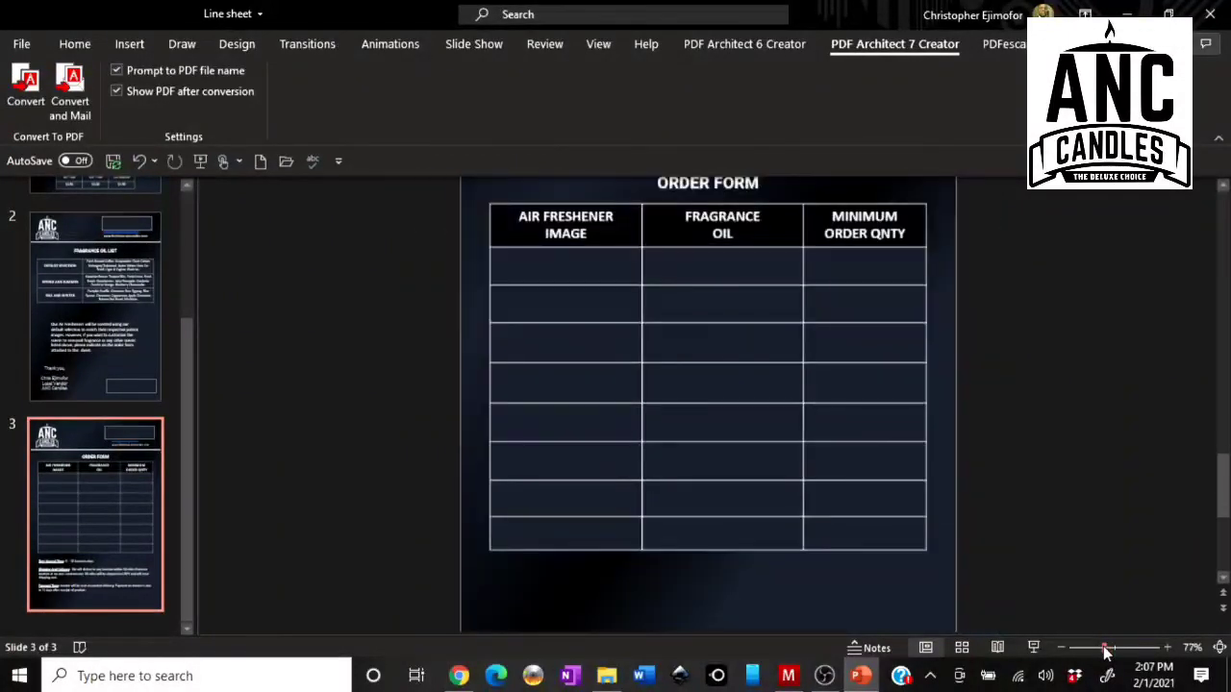
pyautogui.click(1224, 485)
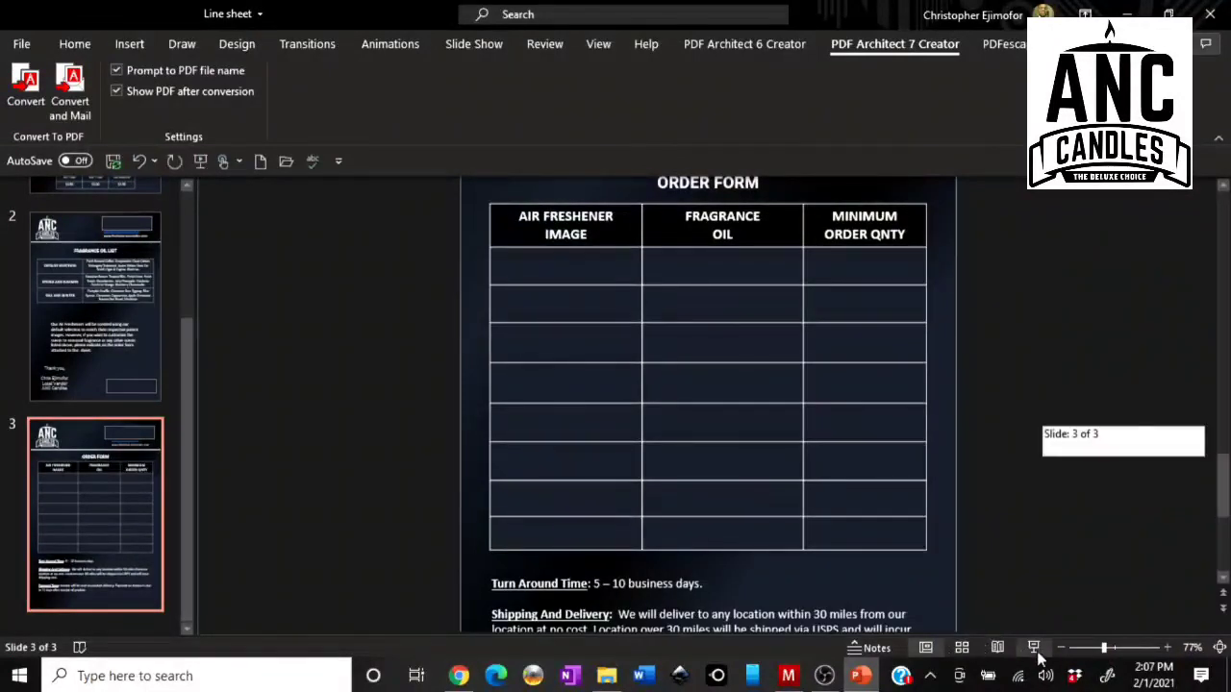
pyautogui.moveTo(1104, 651); pyautogui.dragTo(1099, 651)
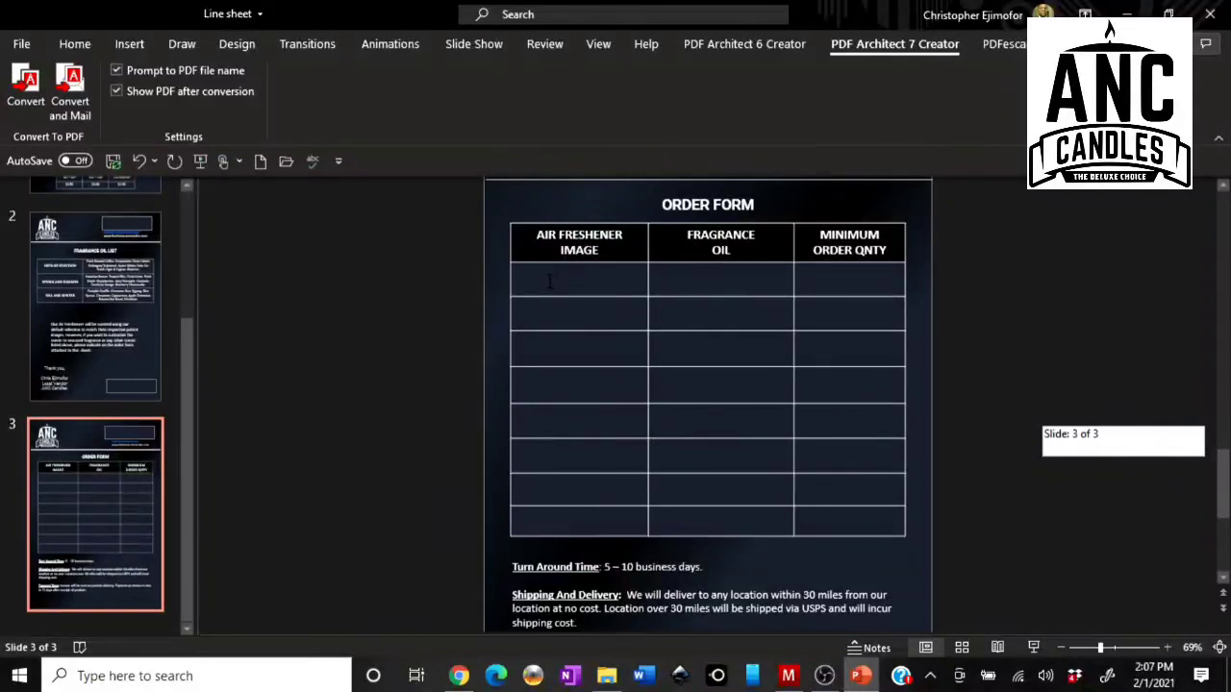
# Fill all empty cells below the header row of the order form table with white shading
pyautogui.moveTo(550, 281); pyautogui.dragTo(848, 517)
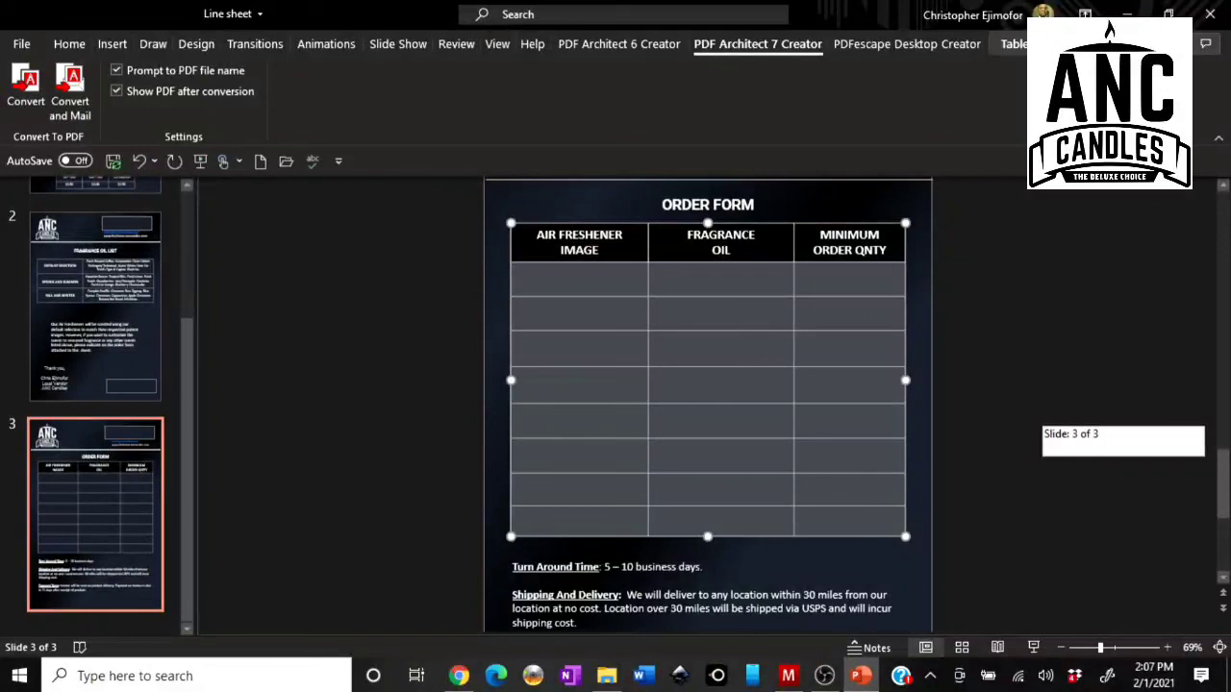
pyautogui.click(1015, 43)
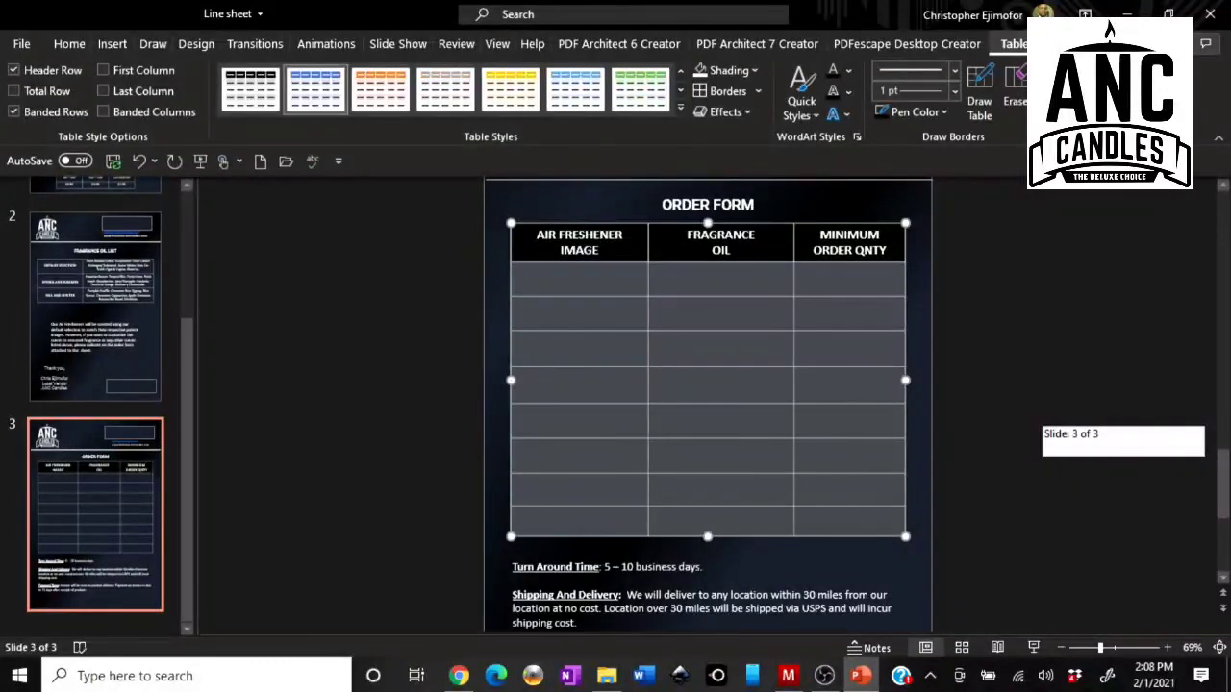
pyautogui.click(755, 73)
pyautogui.click(756, 73)
pyautogui.click(756, 74)
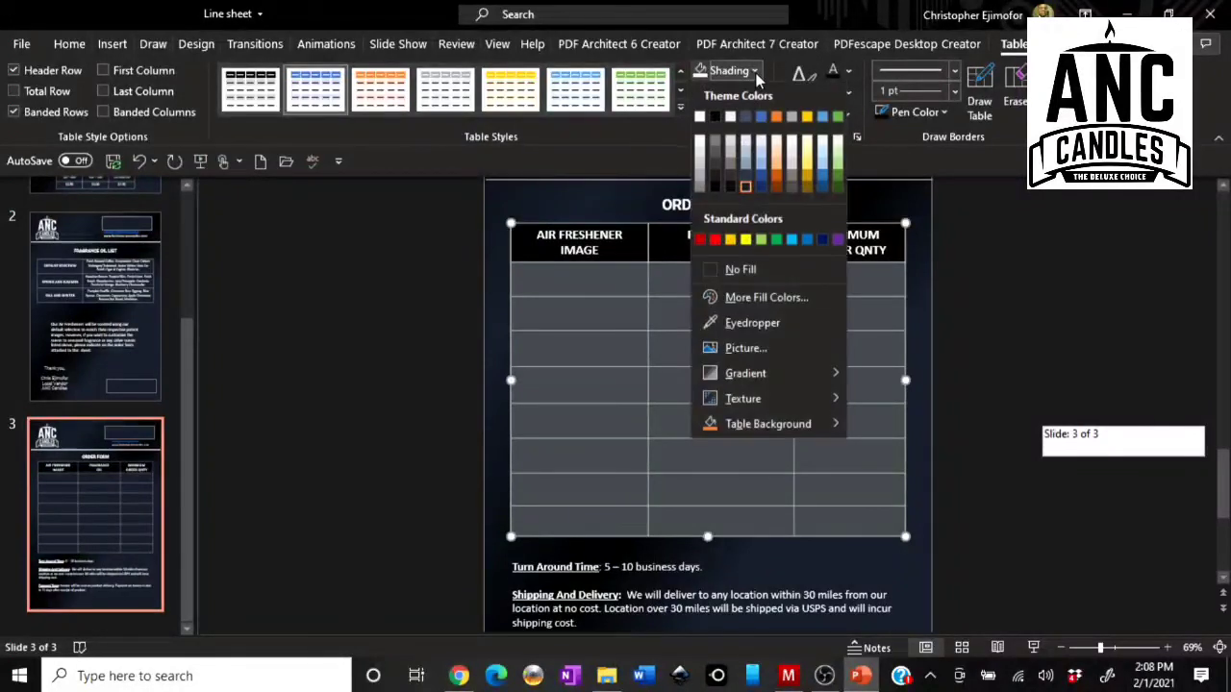
pyautogui.click(756, 73)
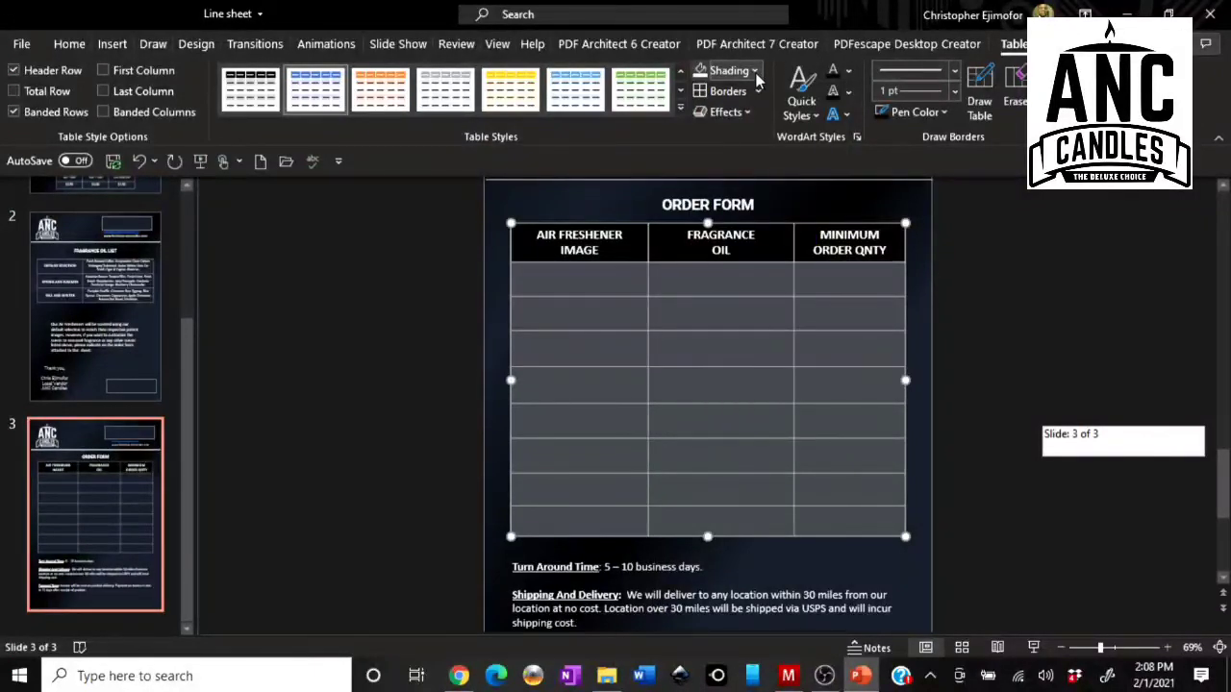
pyautogui.click(756, 73)
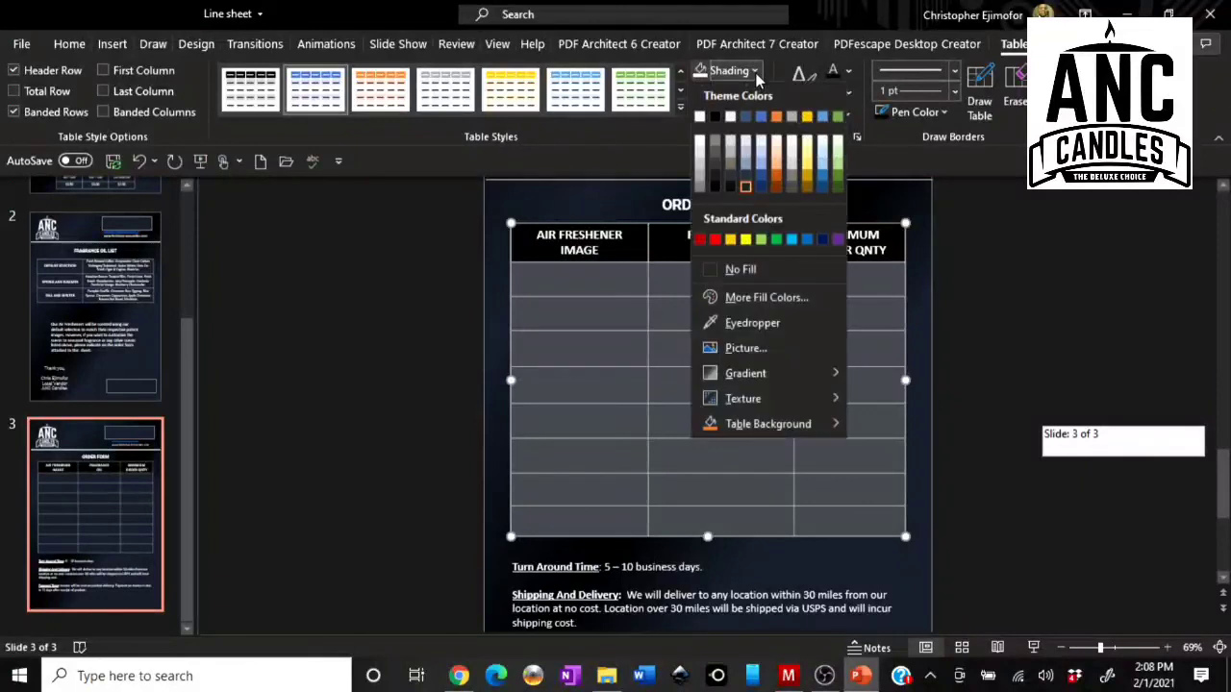
pyautogui.click(700, 117)
pyautogui.click(700, 75)
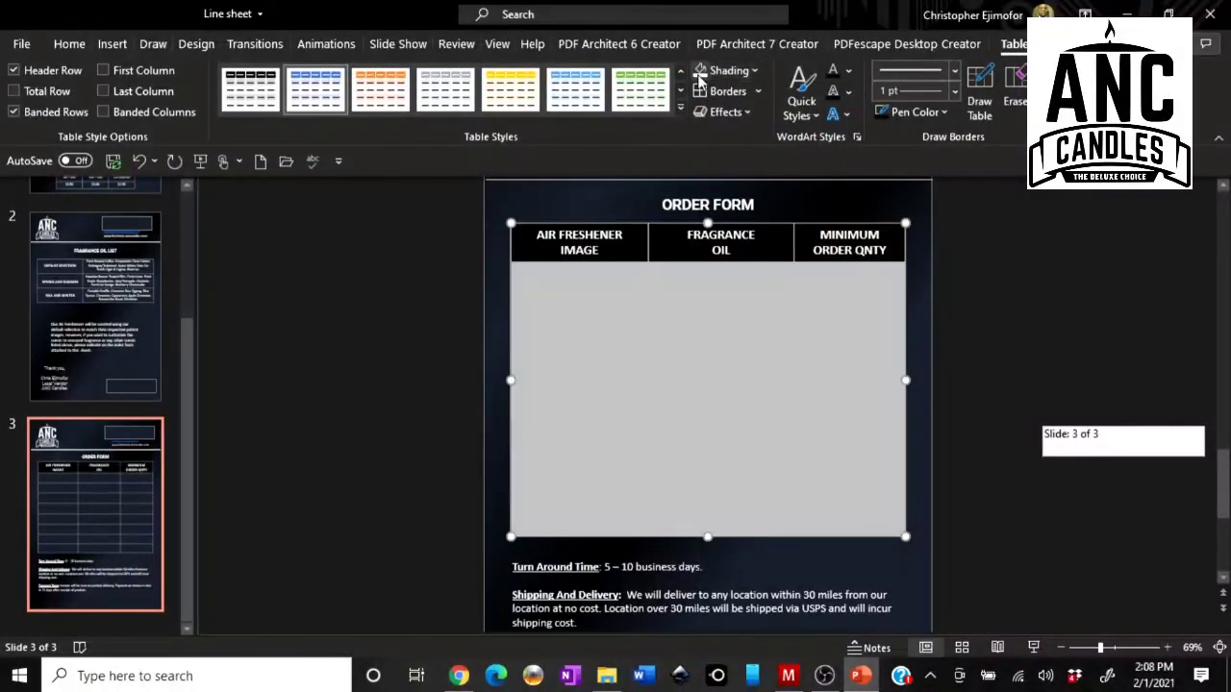
# Apply black 1 pt borders to the white cells of the order form table and deselect it
pyautogui.click(881, 115)
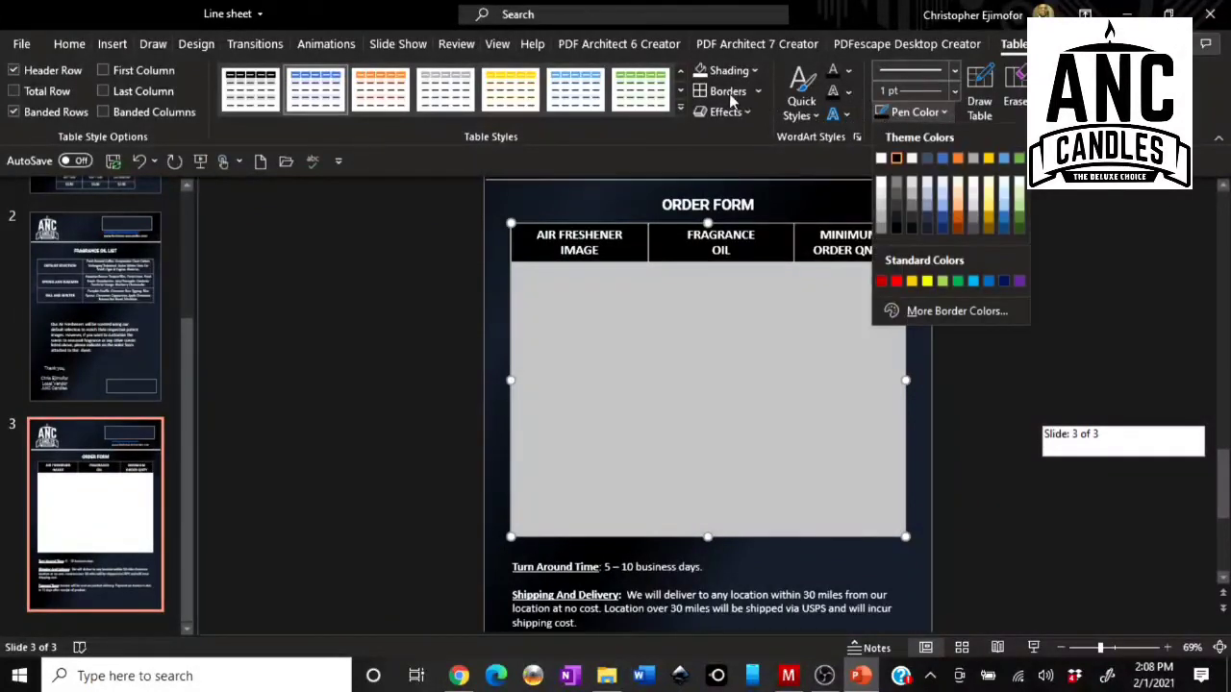
pyautogui.click(894, 159)
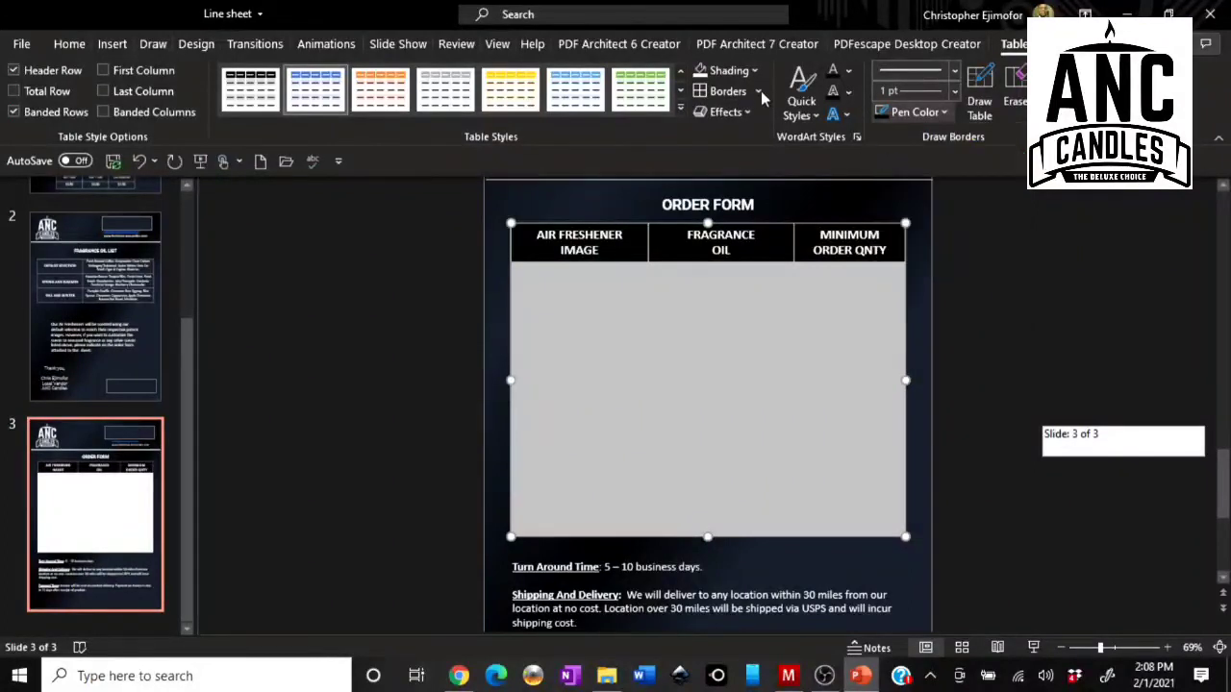
pyautogui.click(719, 90)
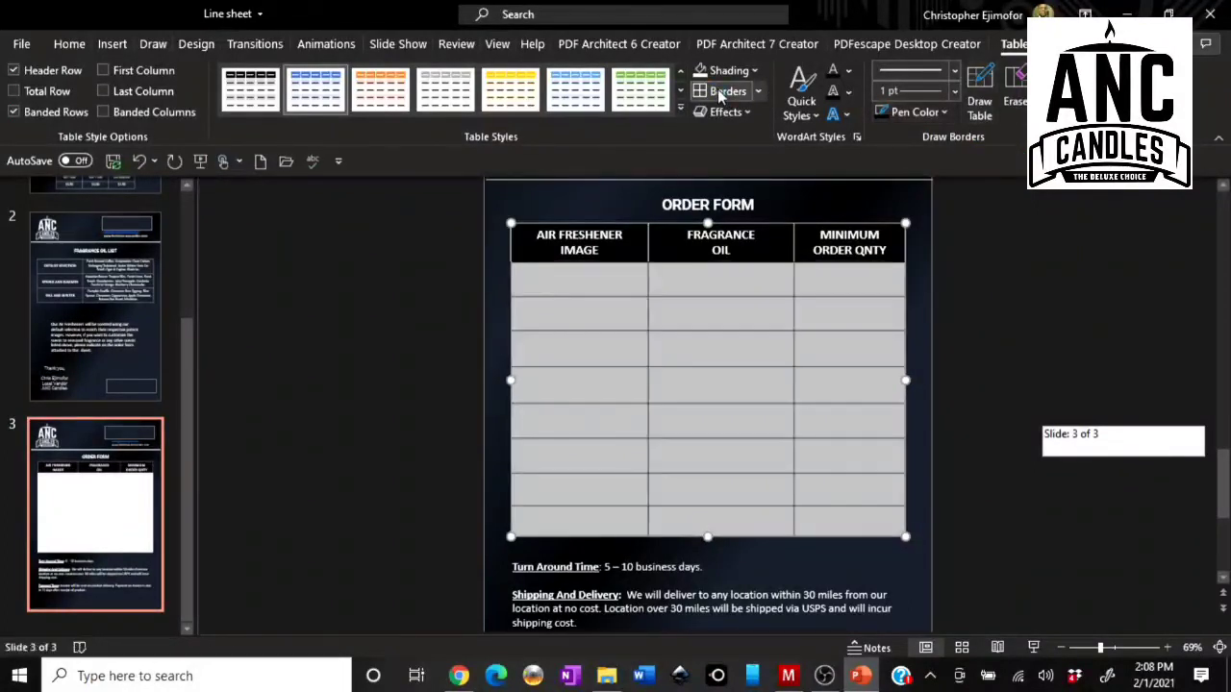
pyautogui.click(982, 361)
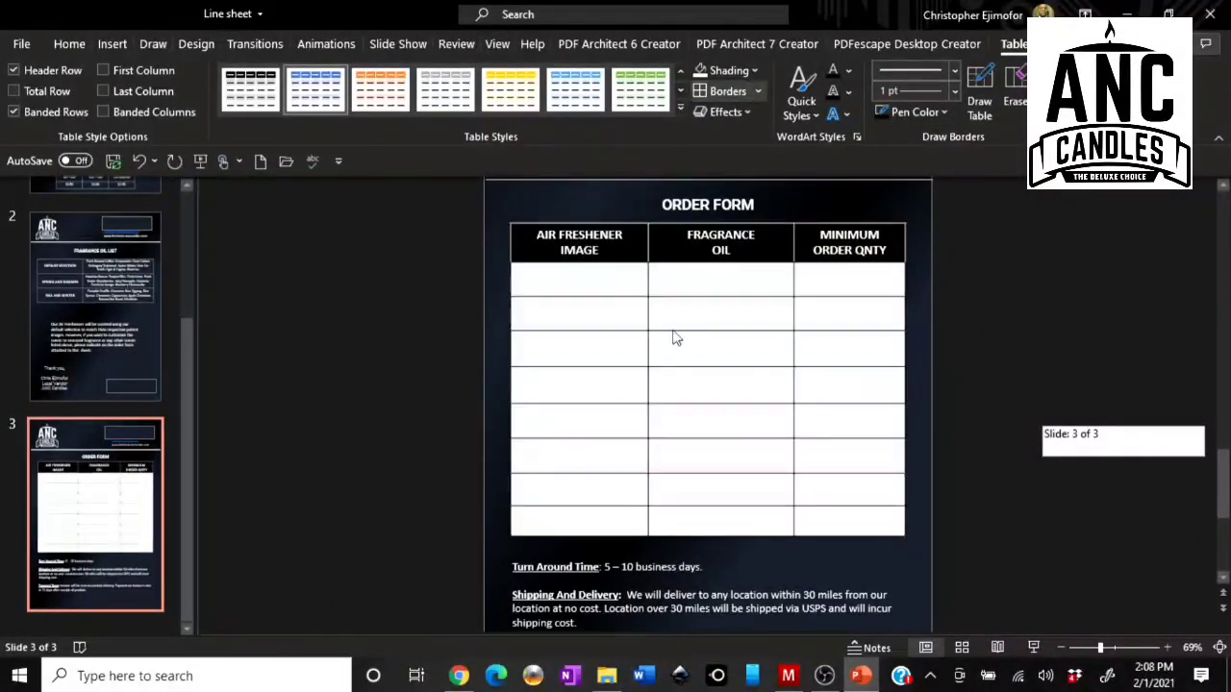